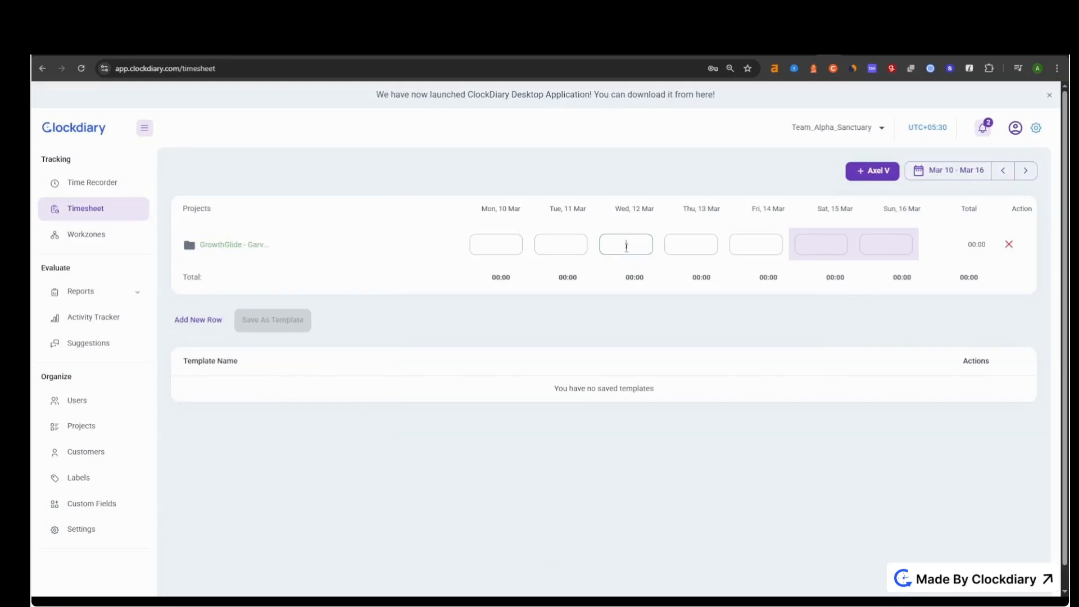
Log 6:00 hours for the GrowthGlide project on Wed, 12 Mar
left_click(626, 246)
type("6:00")
key("Return")
Add a timesheet row for the WorkNest project and log 4:00 hours on Wed, 12 Mar
left_click(199, 321)
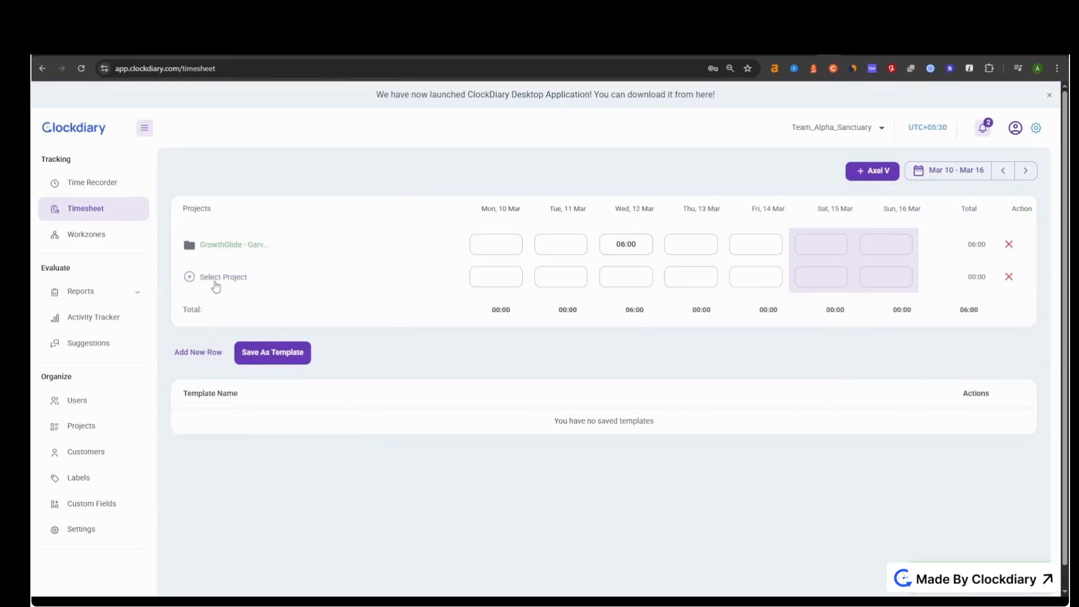
left_click(214, 281)
left_click(218, 400)
left_click(640, 275)
type("4:")
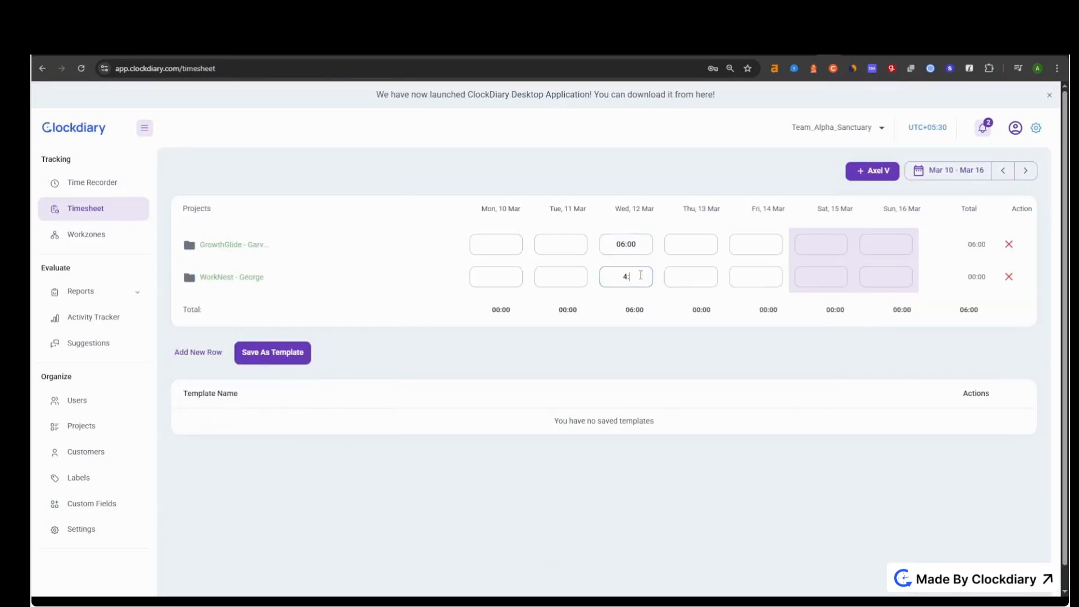
type("00")
key("Return")
Add a timesheet row for the CodeChronicle project and log 03:00 hours on Wed, 12 Mar
left_click(199, 354)
left_click(215, 309)
scroll(239, 433, "down", 2)
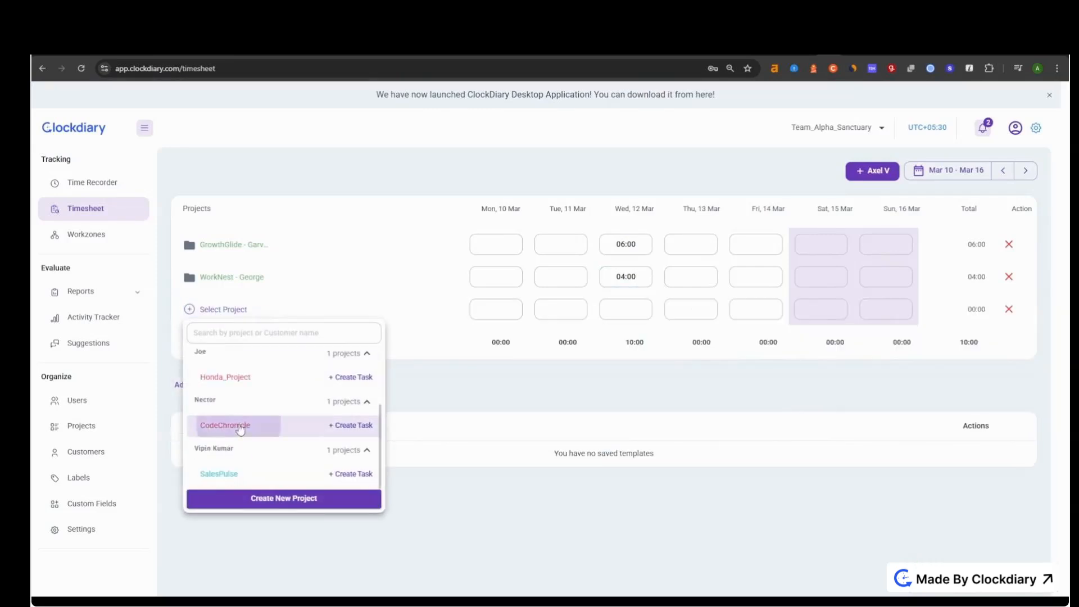
left_click(224, 426)
left_click(640, 311)
key("Return")
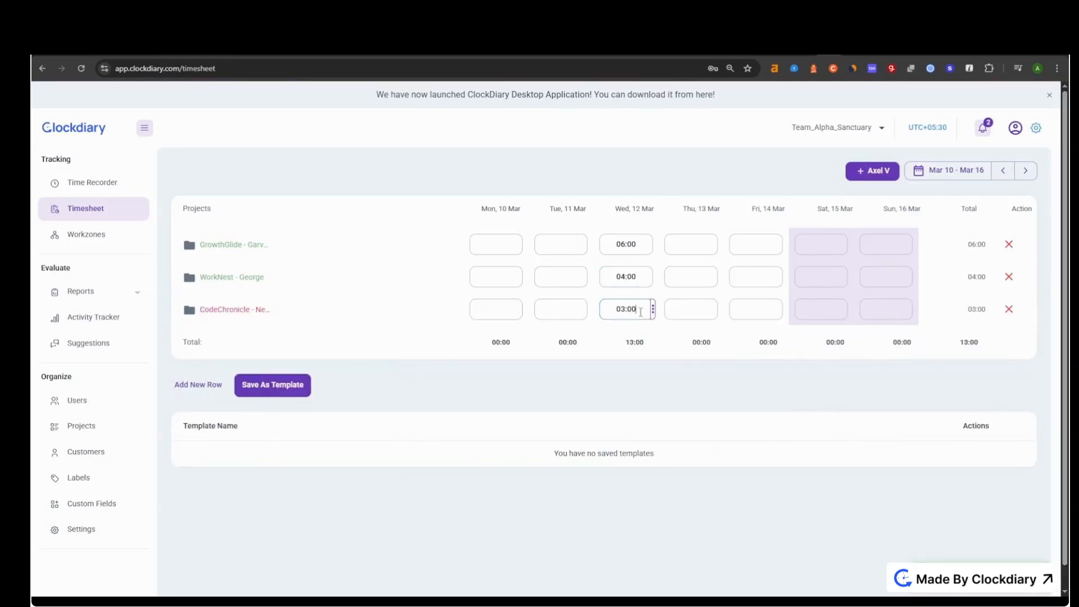
Add a timesheet row for the SalesPulse project and log 01:00 hour on Wed, 12 Mar
left_click(198, 384)
left_click(216, 340)
left_click(281, 482)
left_click(613, 350)
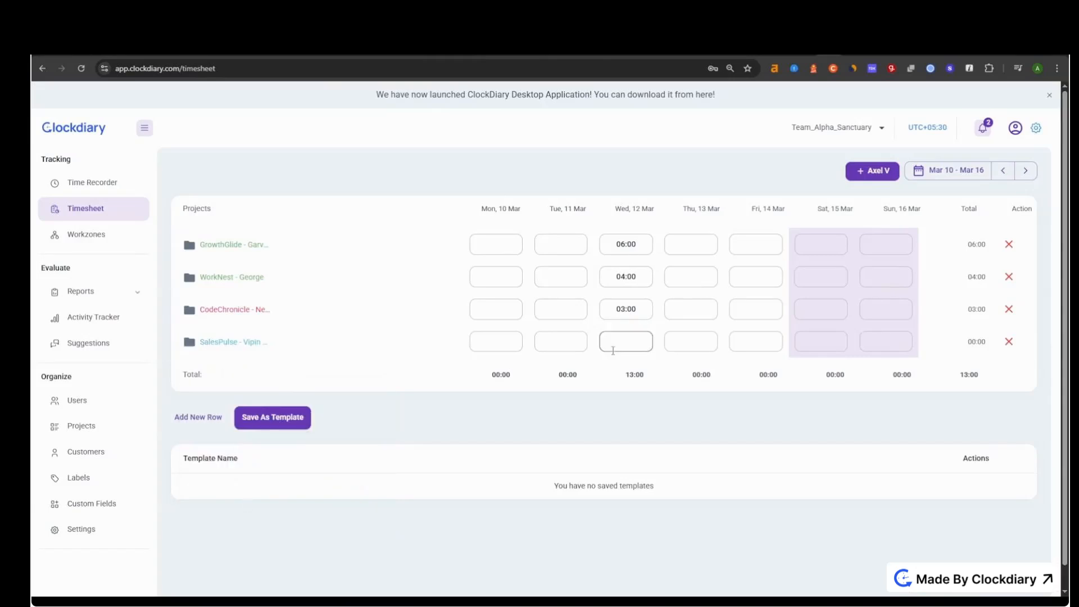
type("1")
key("Return")
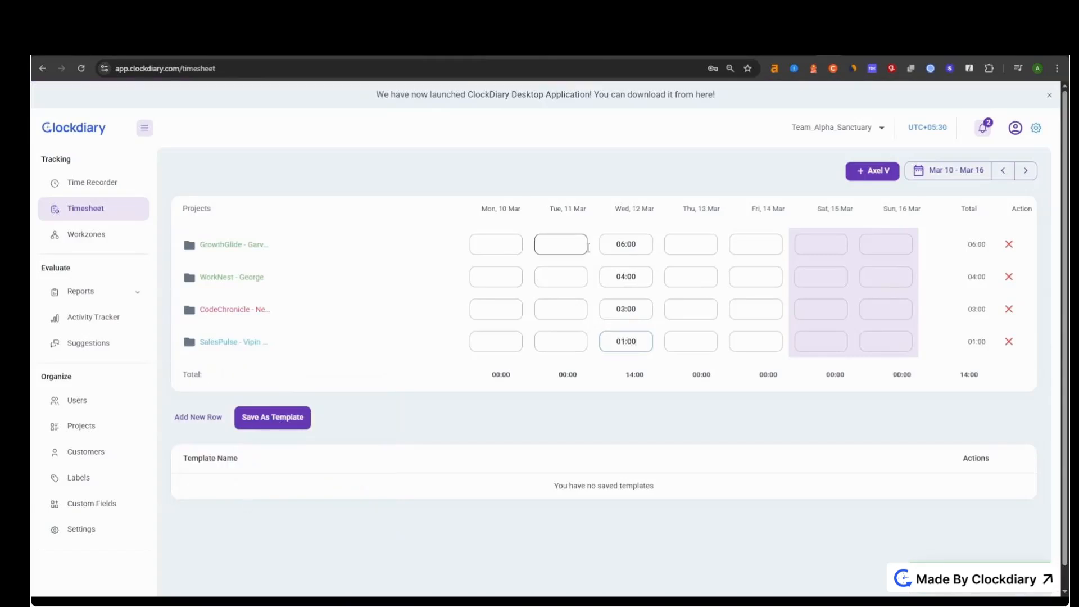
Log hours for Tue, 11 Mar: GrowthGlide 02:00, WorkNest 03:00, CodeChronicle 02:00 and SalesPulse 01:00
left_click(563, 244)
type("2")
key("Return")
left_click(560, 276)
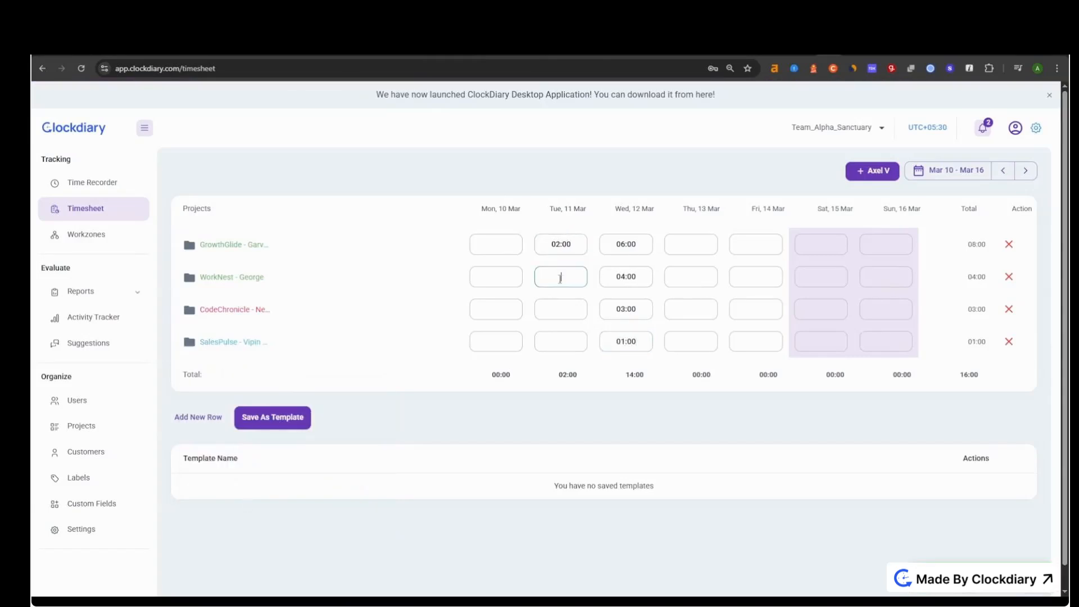
type("3:00")
left_click(546, 310)
type("2")
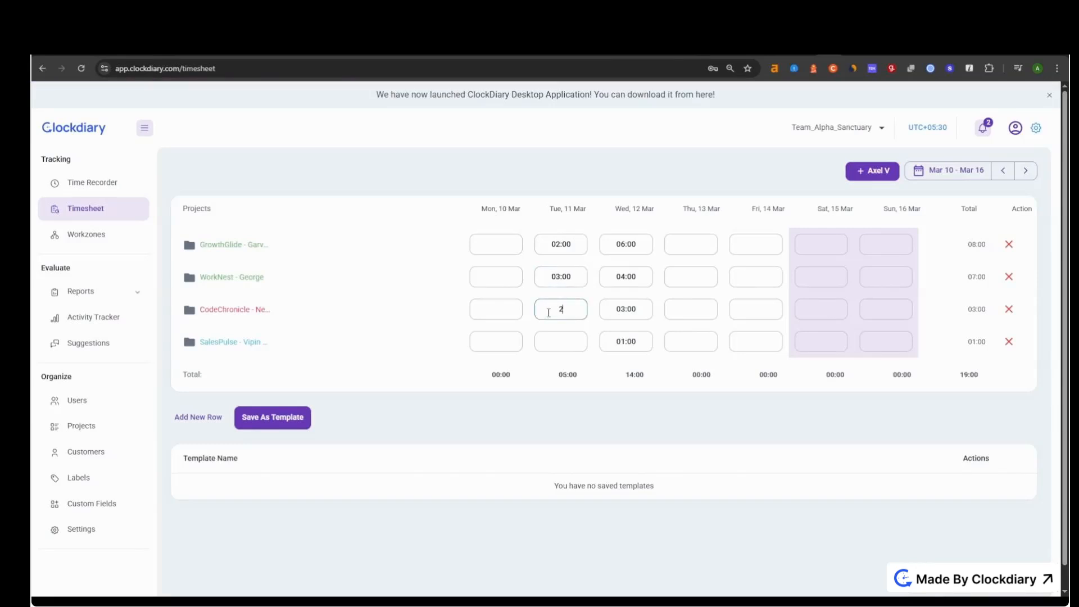
type(":00")
left_click(561, 339)
type("1:00")
key("Return")
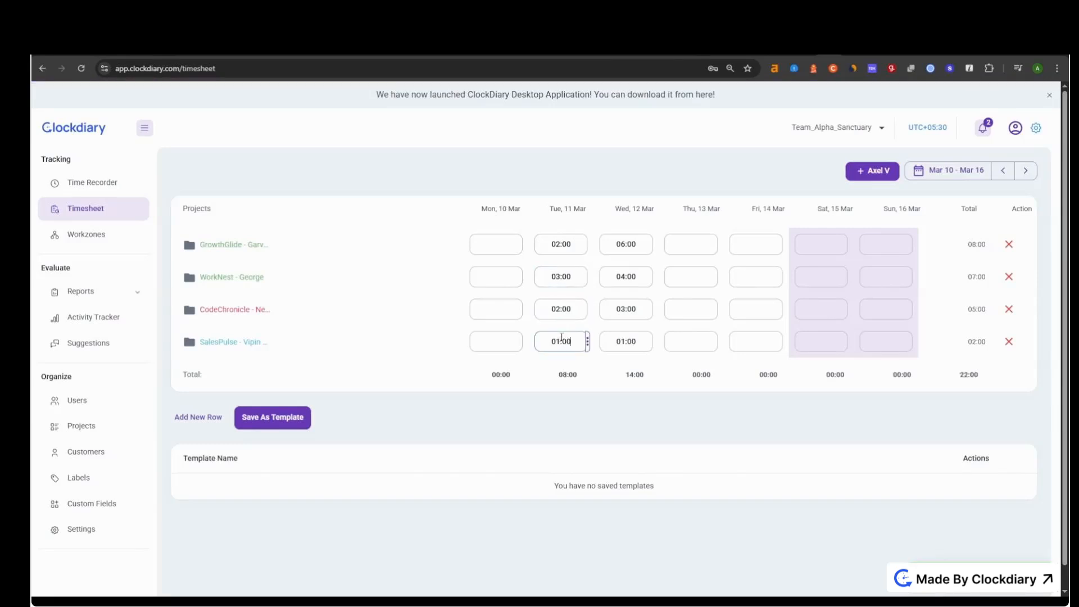
Assign the Fixed label to the SalesPulse time entry of Tue, 11 Mar and close its details
left_click(587, 341)
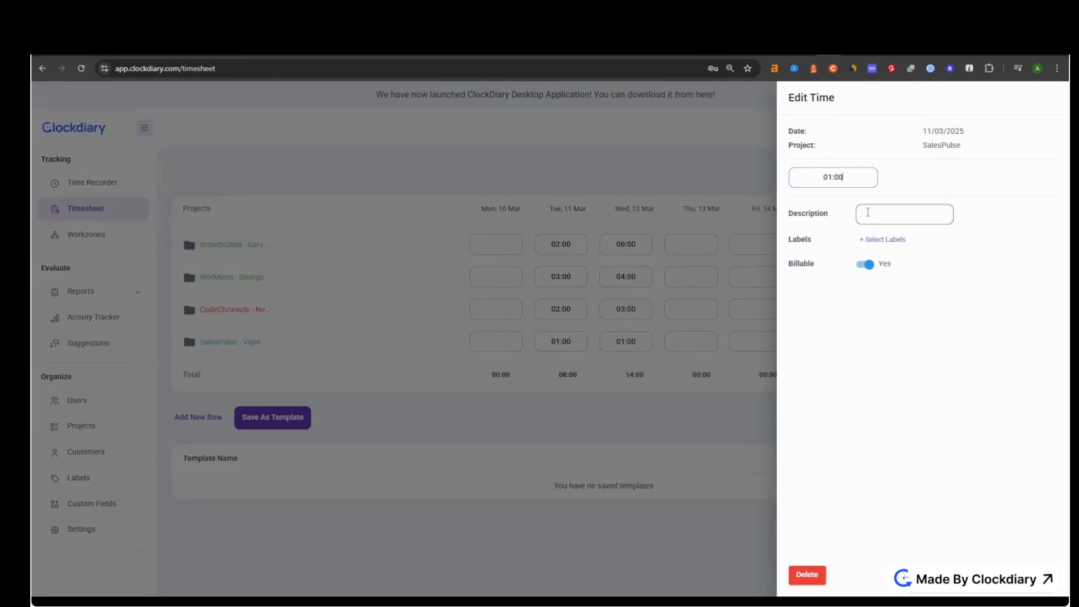
left_click(882, 239)
left_click(894, 314)
left_click(815, 315)
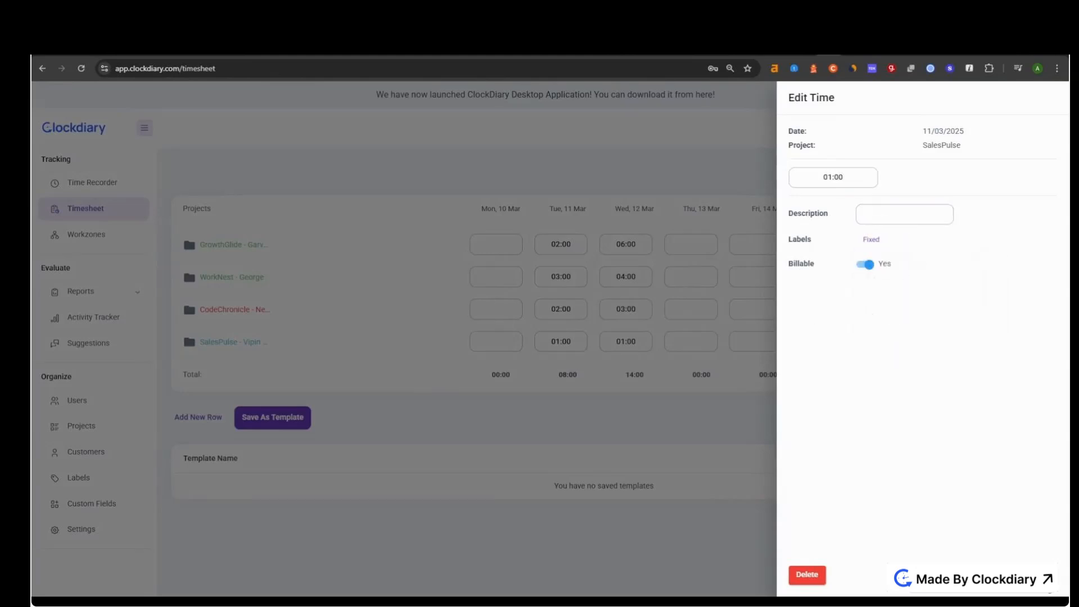
left_click(713, 319)
Request deletion of the SalesPulse row from the timesheet
left_click(1008, 341)
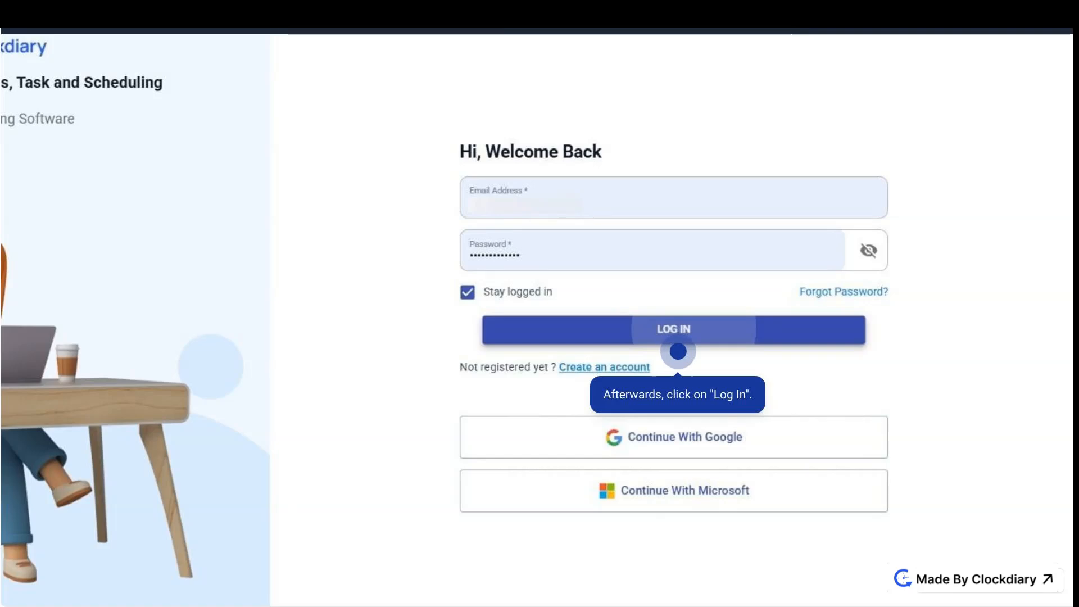
Log in with the prefilled account credentials and select the 123456 workzone
left_click(677, 338)
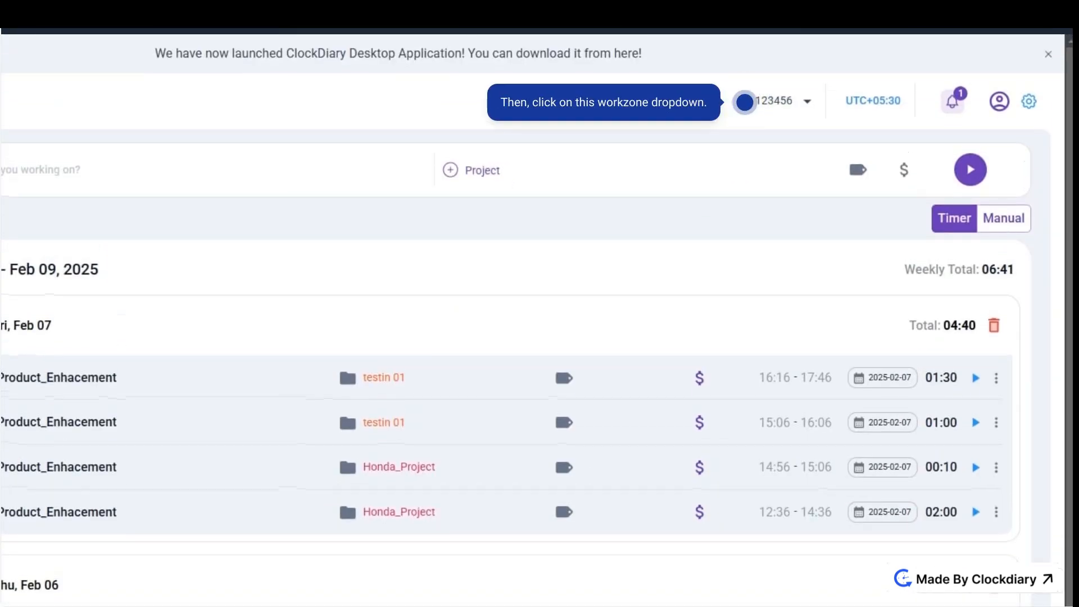
left_click(744, 102)
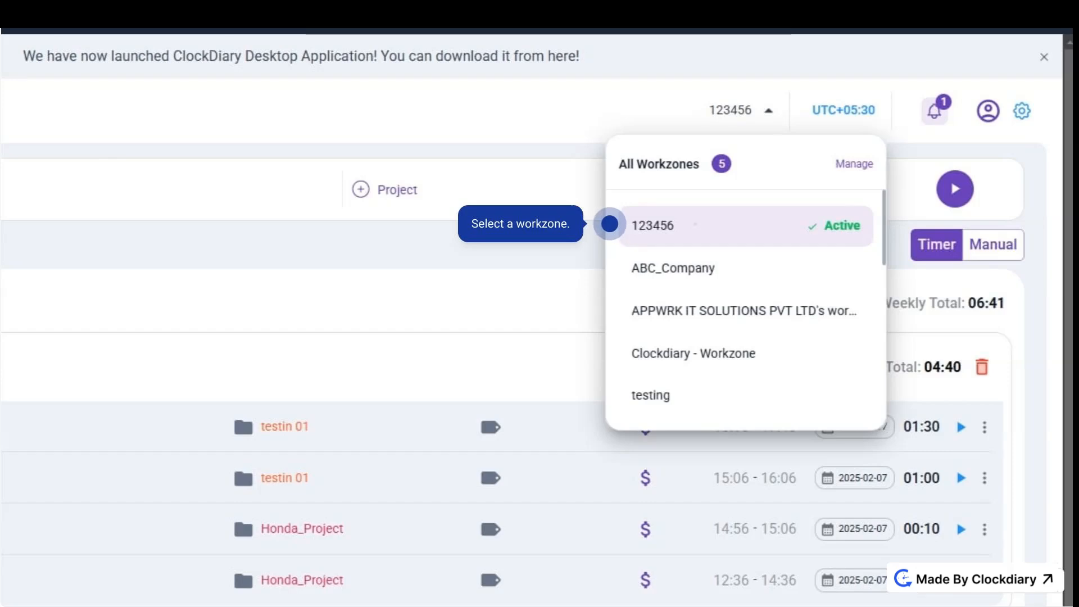
left_click(610, 224)
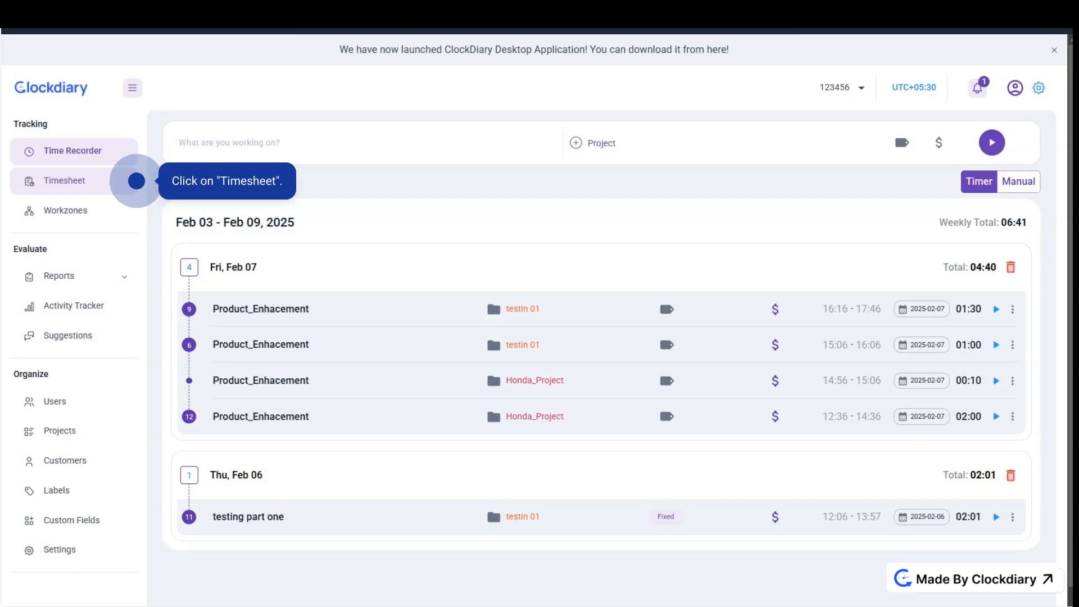
Open the weekly timesheet and assign the CodeChronicle project to its first row
left_click(137, 180)
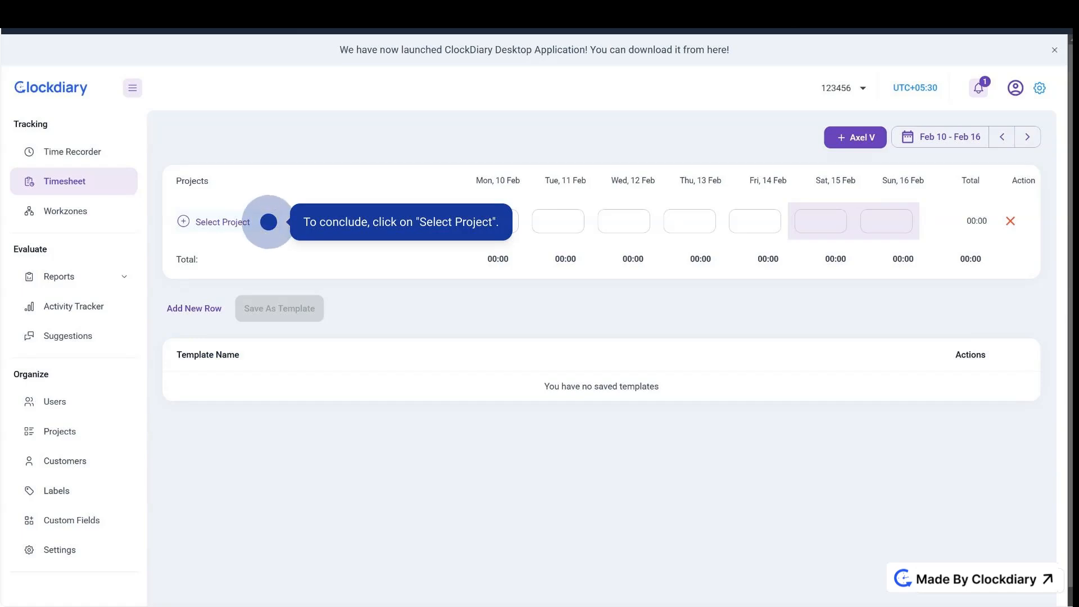
left_click(268, 221)
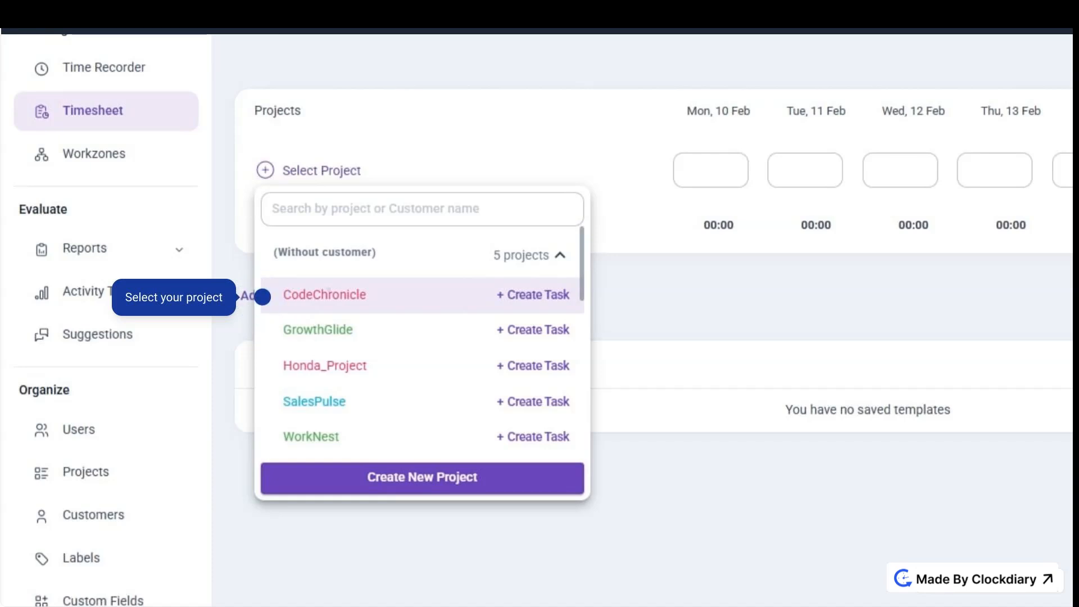
left_click(262, 297)
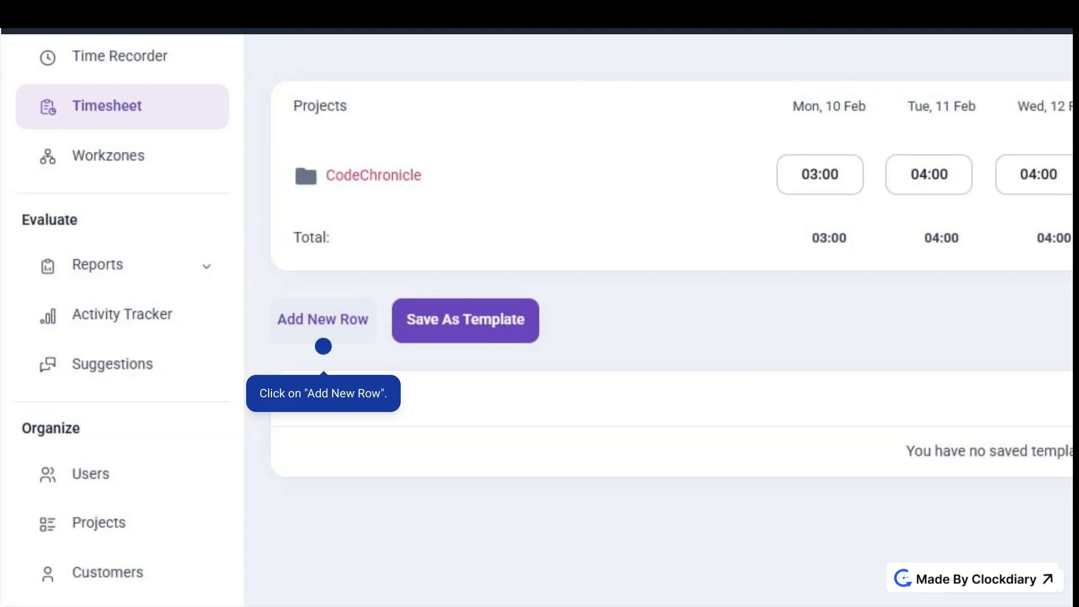
Add a new timesheet row and assign the GrowthGlide project to it
left_click(323, 331)
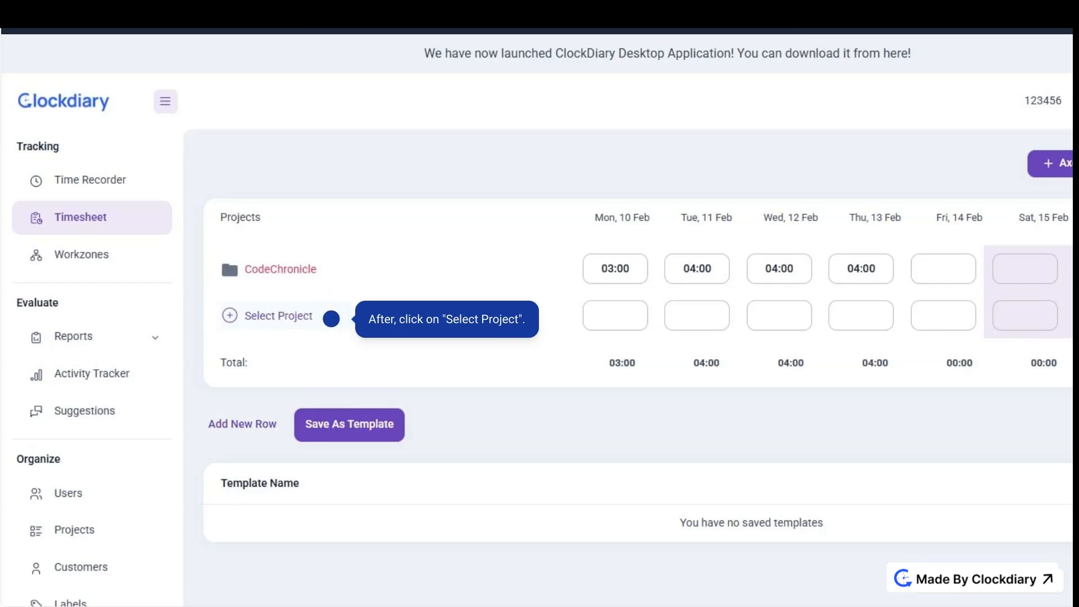
left_click(331, 318)
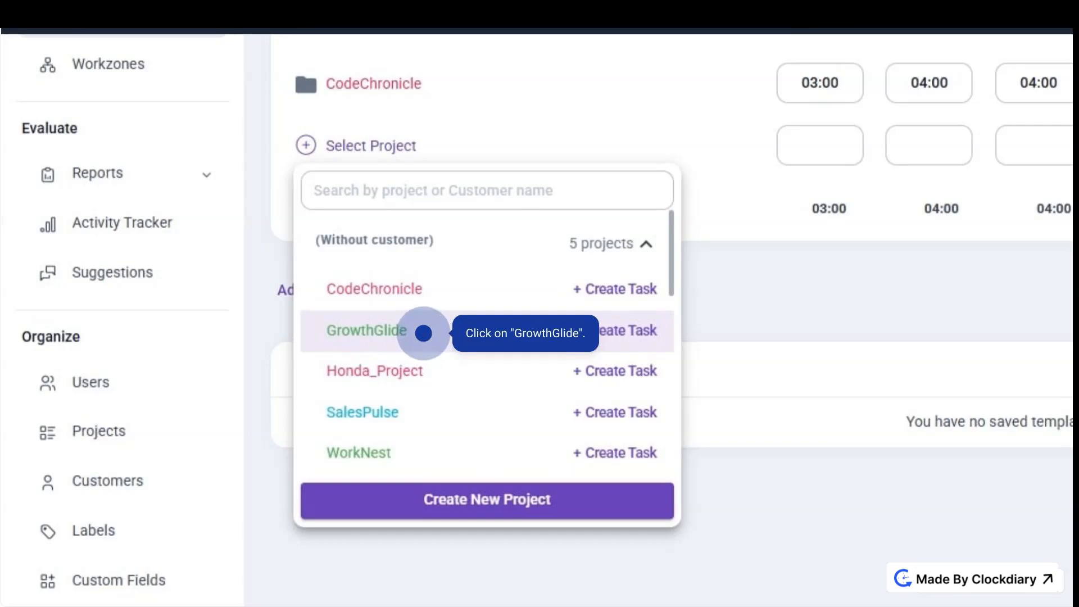
left_click(423, 333)
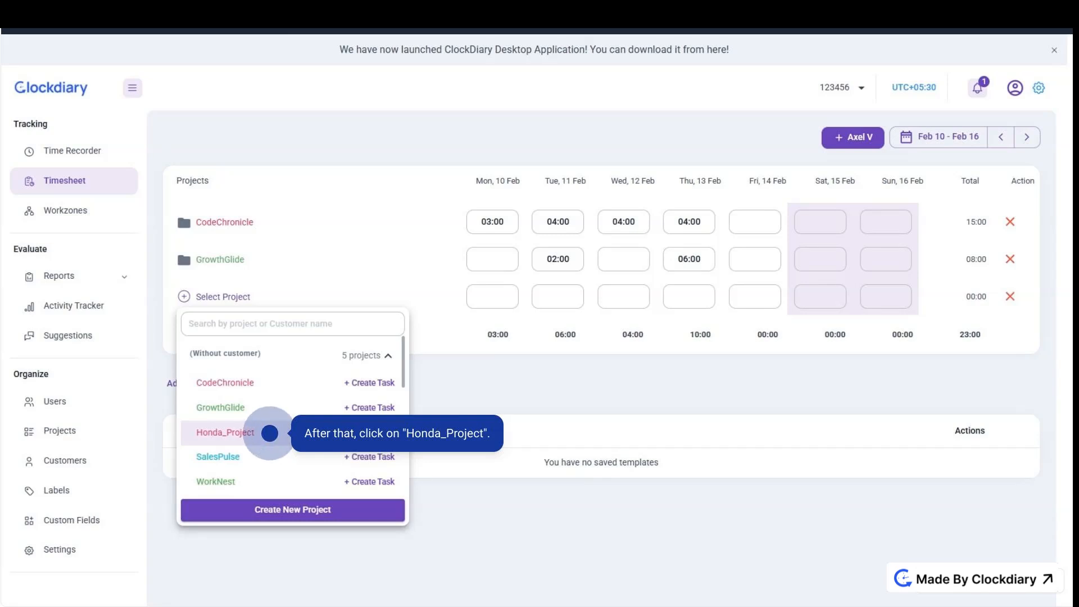
Assign Honda_Project to the third timesheet row and enter 06:00 hours for Thu, 13 Feb
left_click(269, 432)
left_click(689, 297)
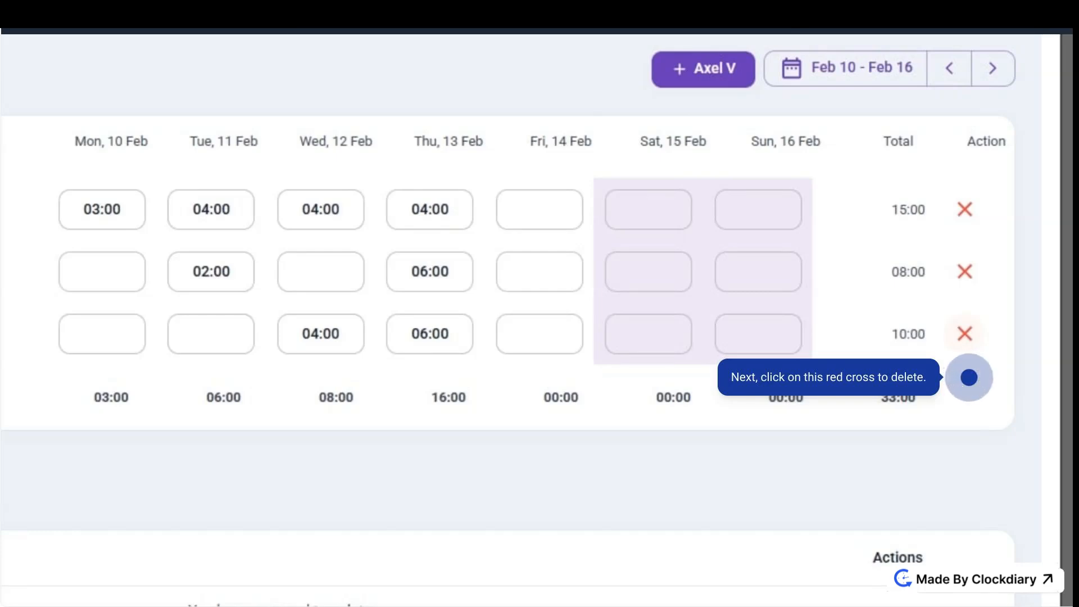
Delete the Honda_Project row from the Feb 10 - Feb 16 timesheet
left_click(964, 333)
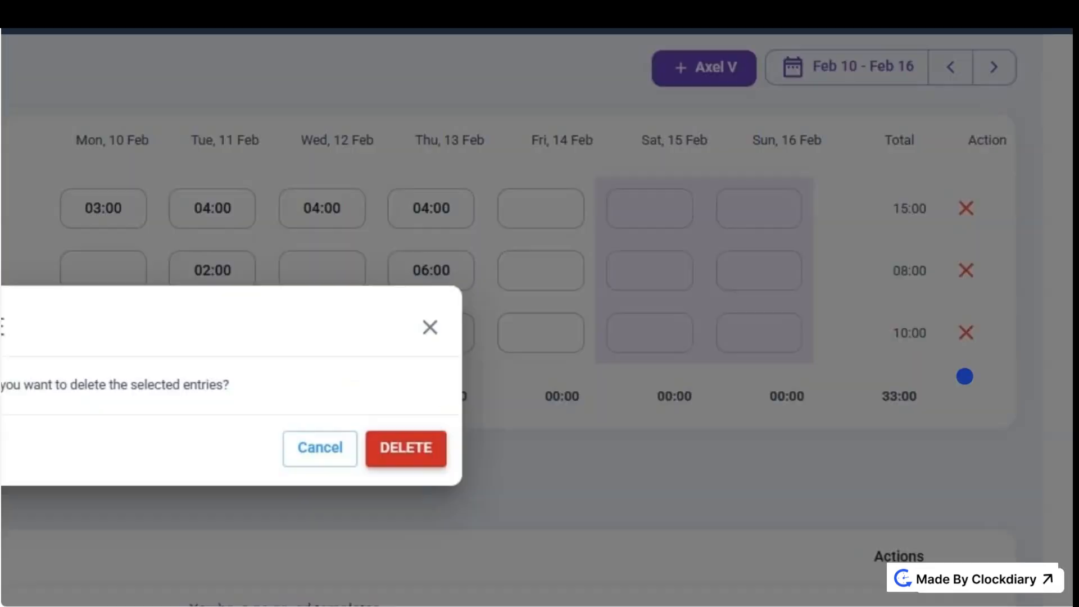